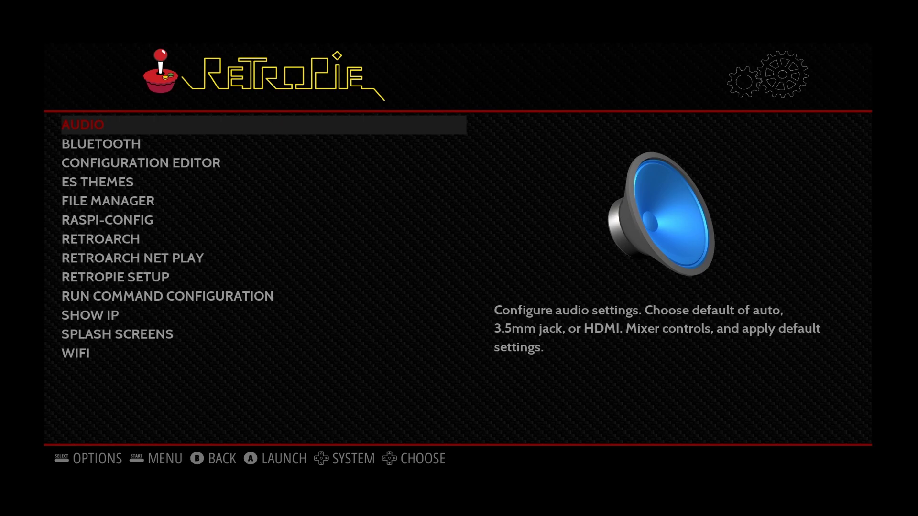
# Browse the WiFi network list, cancel out without choosing a network, and highlight Show IP.
pyautogui.press('Down')
pyautogui.press('Down')
pyautogui.press('Down')
pyautogui.press('Down')
pyautogui.press('Down')
pyautogui.press('Down')
pyautogui.press('Down')
pyautogui.press('Down')
pyautogui.press('Down')
pyautogui.press('Down')
pyautogui.press('Down')
pyautogui.press('Down')
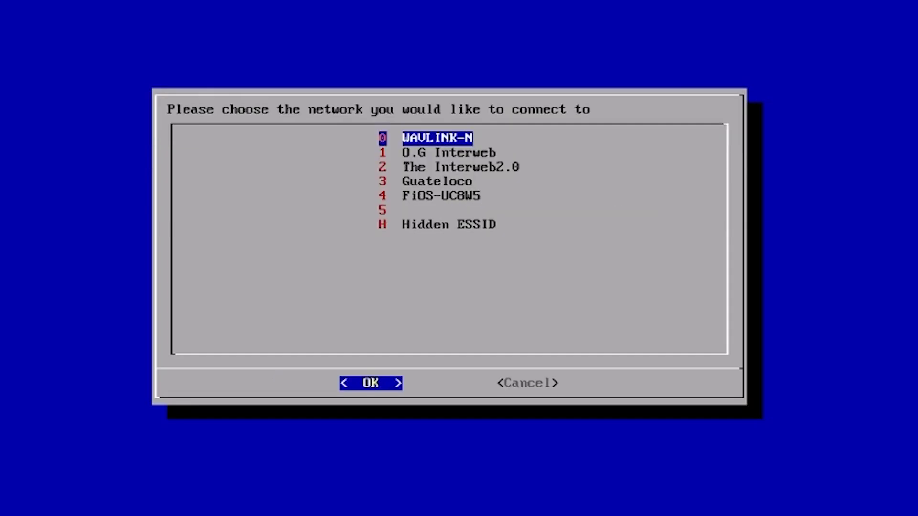
pyautogui.press('Down')
pyautogui.press('Down')
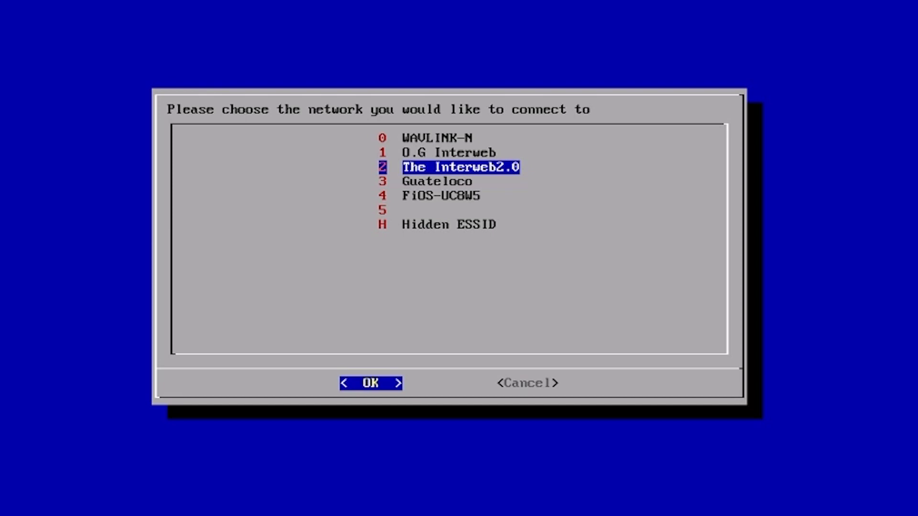
pyautogui.press('Down')
pyautogui.press('Down')
pyautogui.press('Down')
pyautogui.press('Down')
pyautogui.press('Tab')
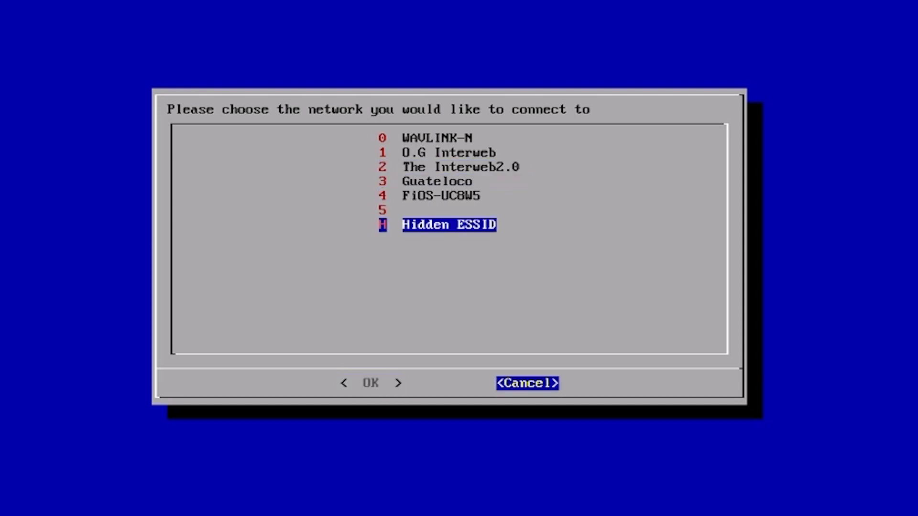
pyautogui.press('Return')
pyautogui.press('Tab')
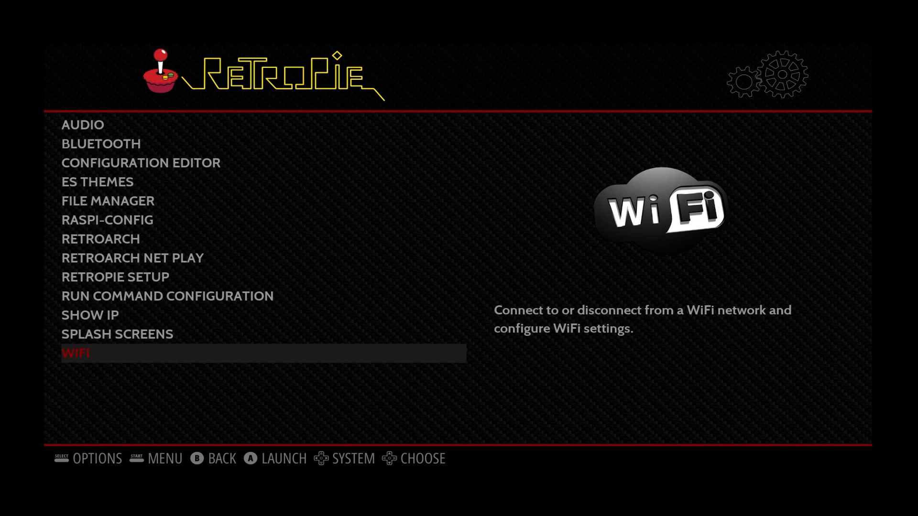
pyautogui.press('Up')
pyautogui.press('Up')
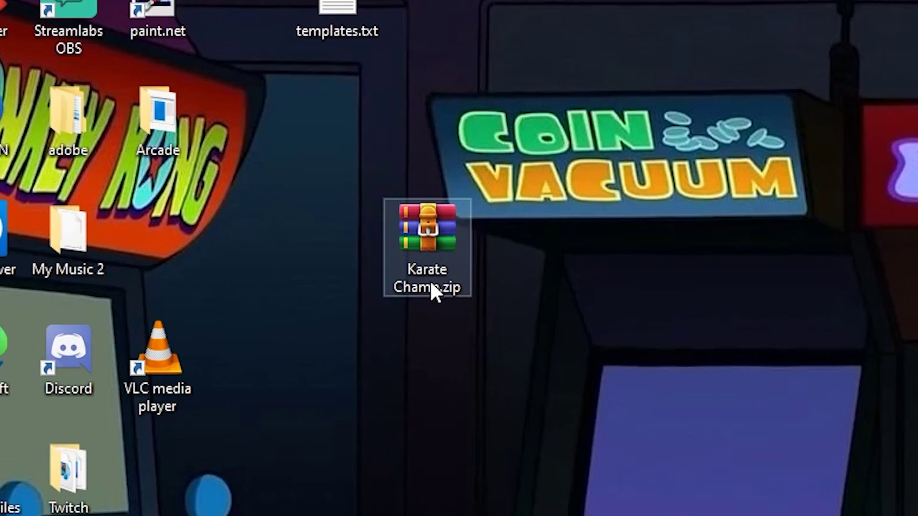
# Open File Explorer at This PC and go to the \\RETROPIE network share.
pyautogui.click(238, 185)
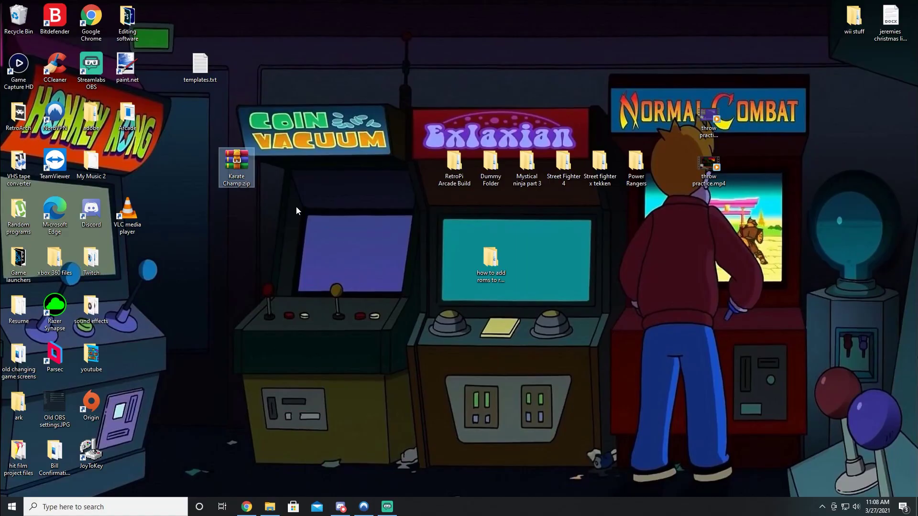
pyautogui.click(271, 508)
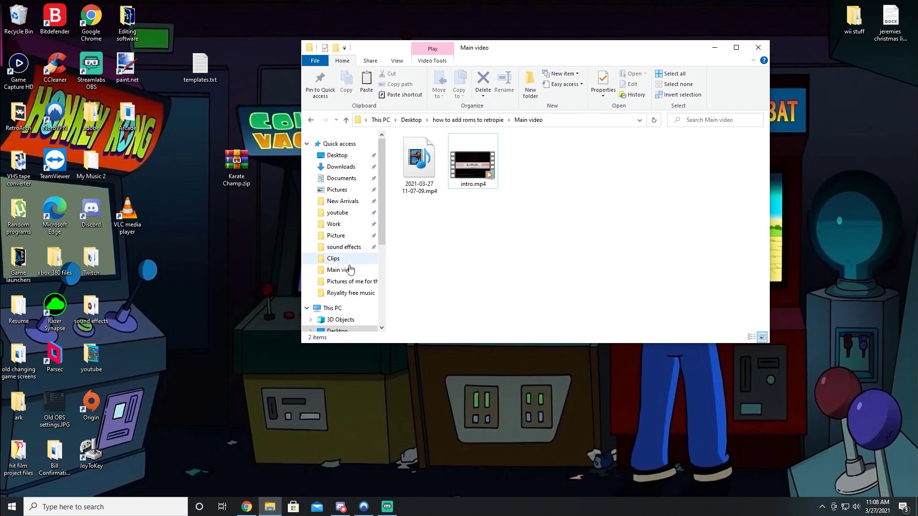
pyautogui.click(339, 312)
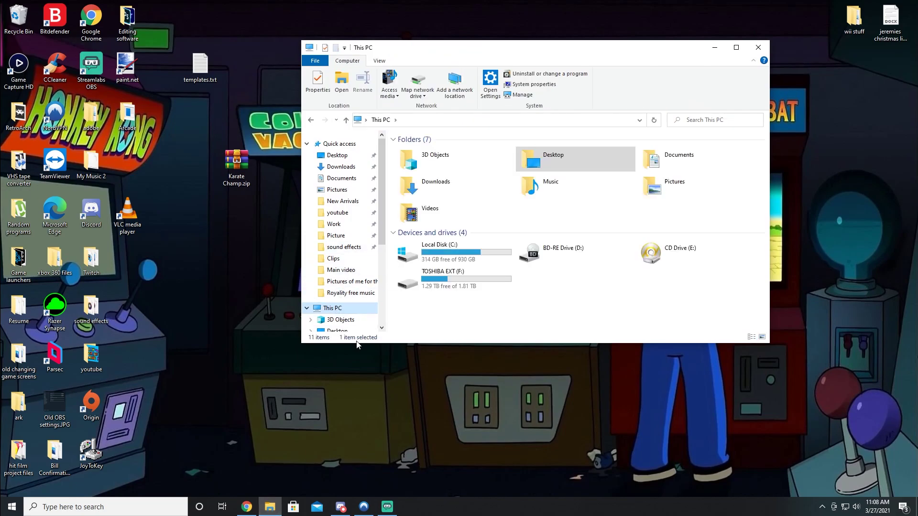
pyautogui.moveTo(534, 55); pyautogui.dragTo(472, 135)
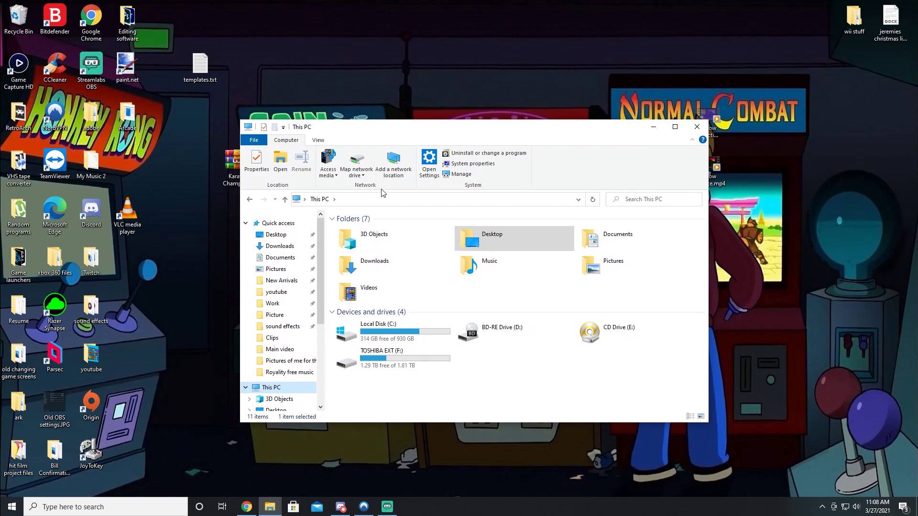
pyautogui.click(366, 200)
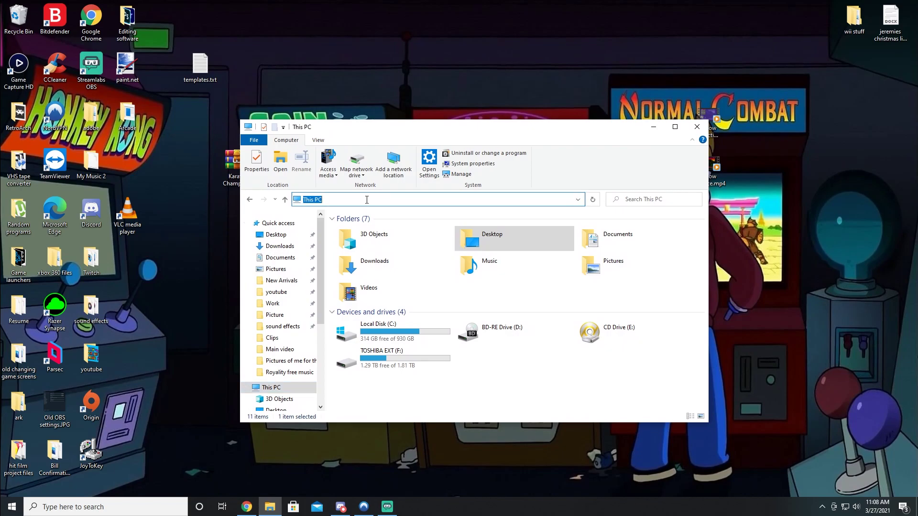
pyautogui.write('\\\\')
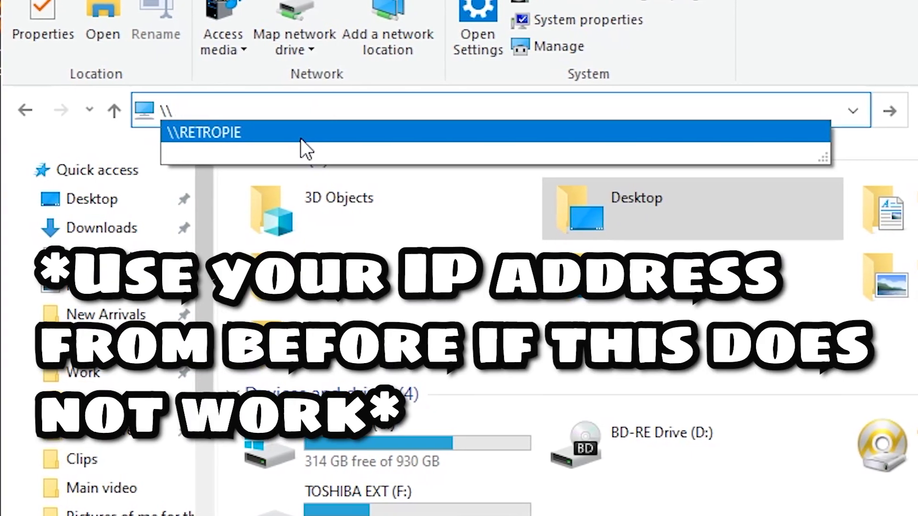
pyautogui.click(303, 136)
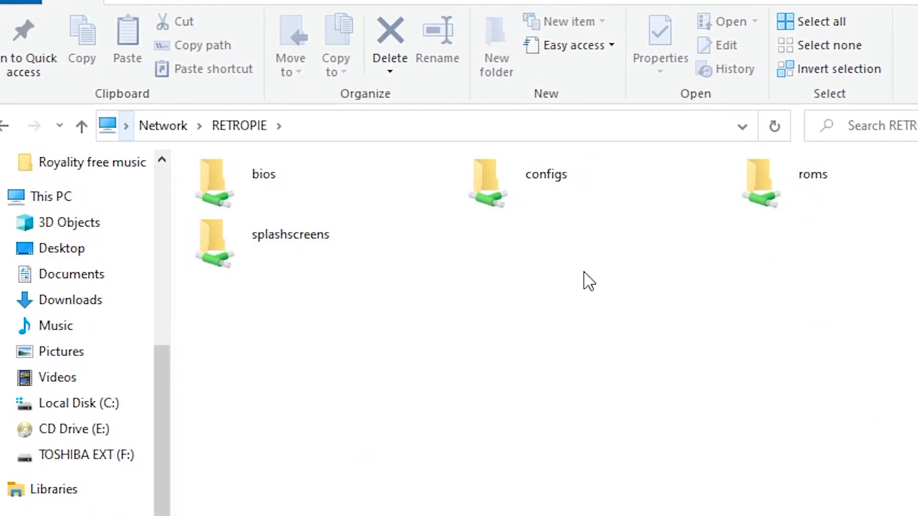
# Open the roms folder on the RETROPIE share, then its nes subfolder.
pyautogui.doubleClick(803, 199)
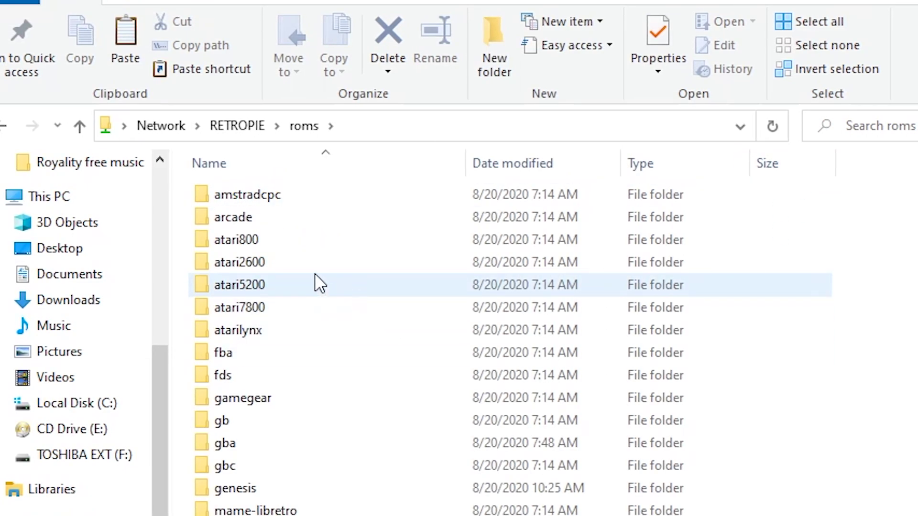
pyautogui.scroll(-2, 308, 261)
pyautogui.scroll(-2, 296, 335)
pyautogui.scroll(2, 287, 335)
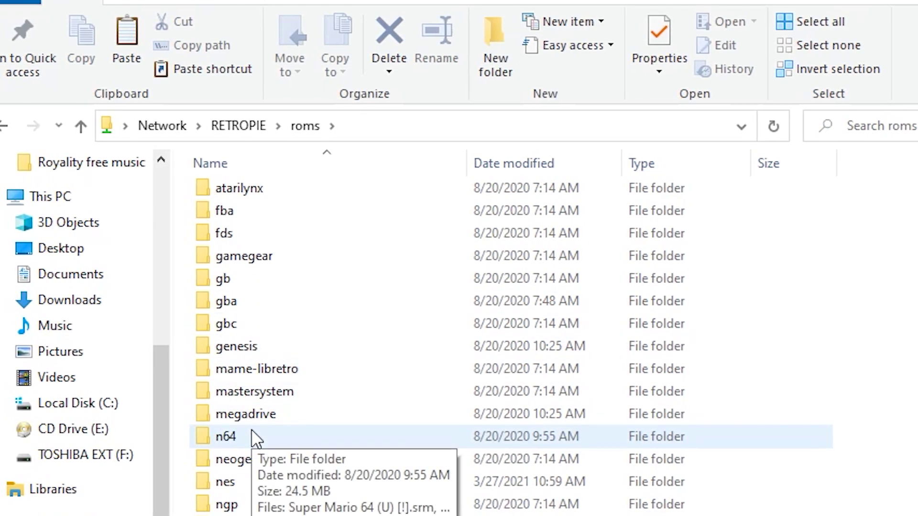
pyautogui.doubleClick(239, 486)
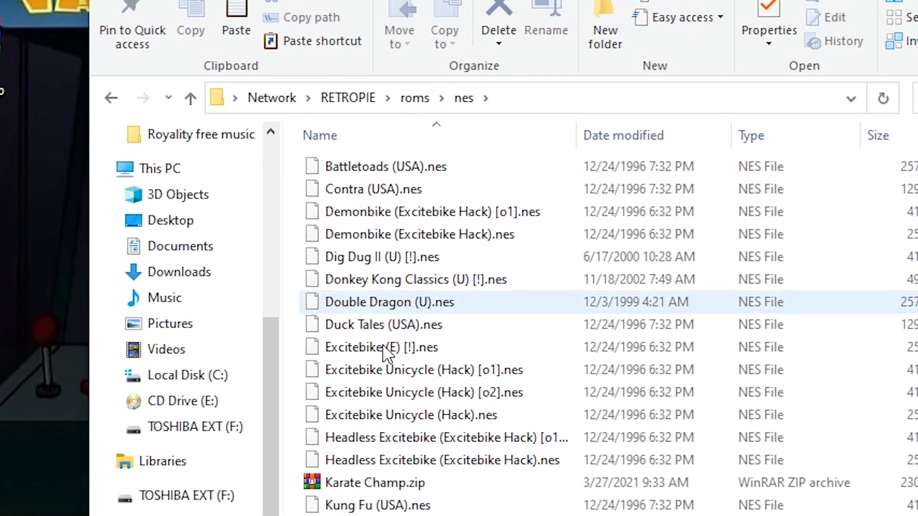
# Delete the old Karate Champ.zip from nes and bring up options for the desktop copy.
pyautogui.click(395, 483)
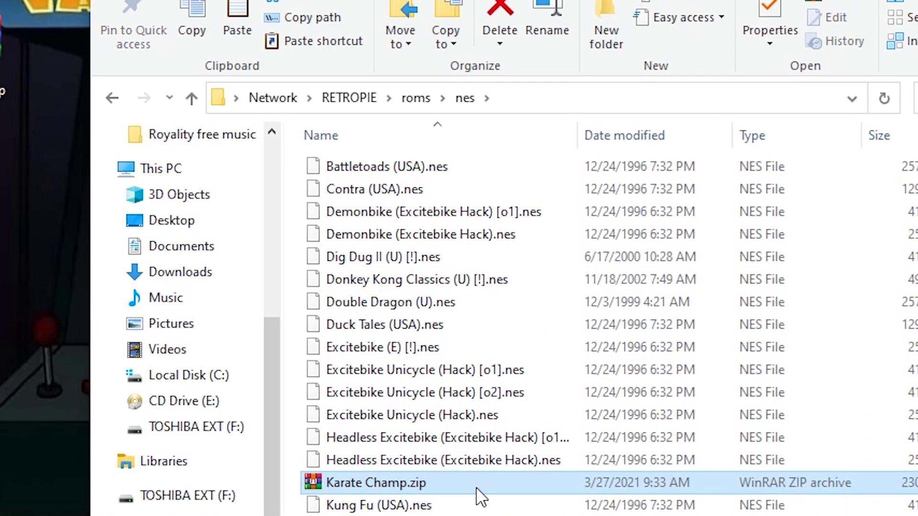
pyautogui.press('Delete')
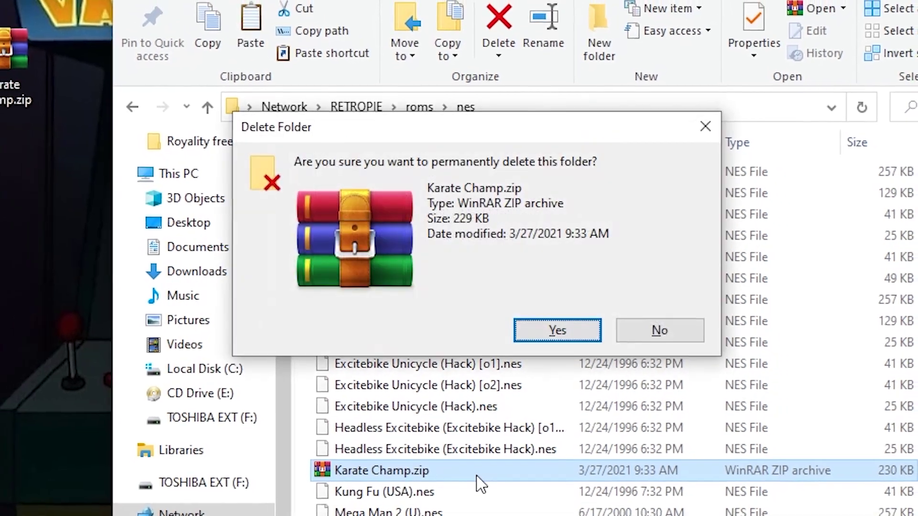
pyautogui.click(556, 331)
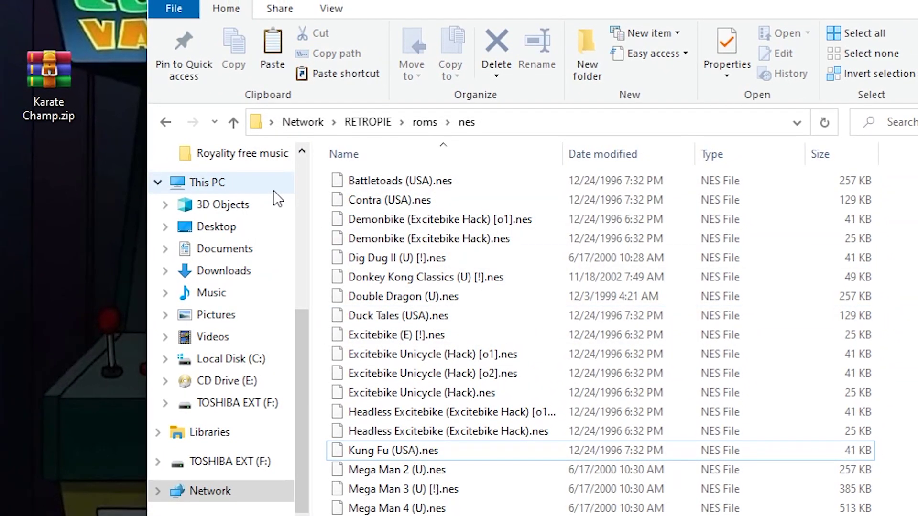
pyautogui.click(51, 67)
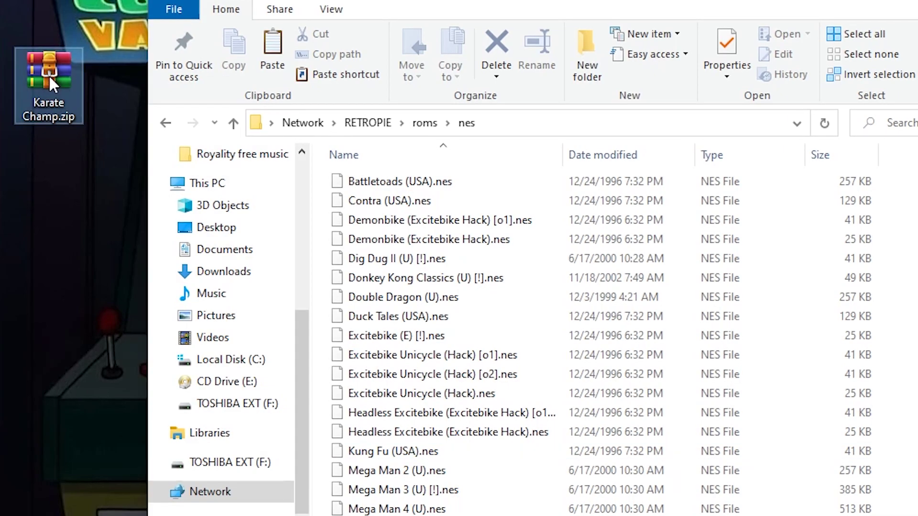
pyautogui.rightClick(49, 76)
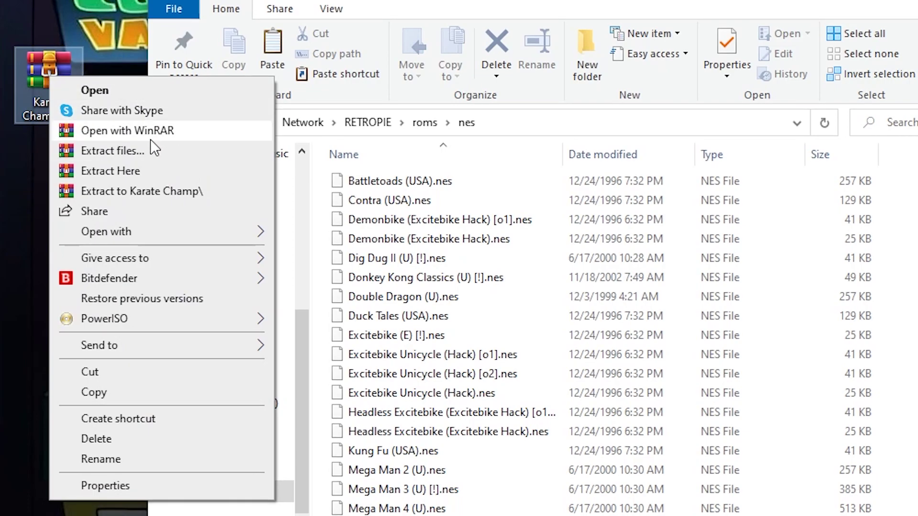
# Extract Karate Champ.zip directly into the nes folder with Extract Here.
pyautogui.click(111, 151)
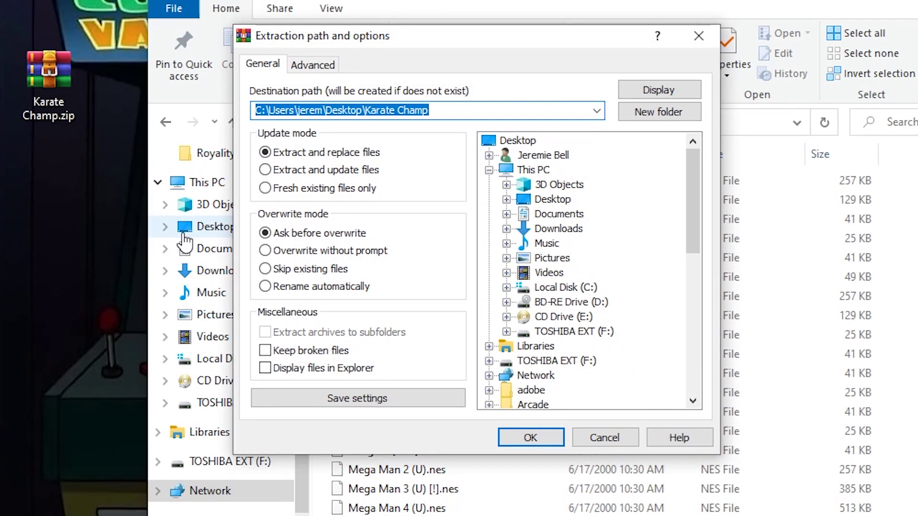
pyautogui.moveTo(692, 236); pyautogui.dragTo(709, 184)
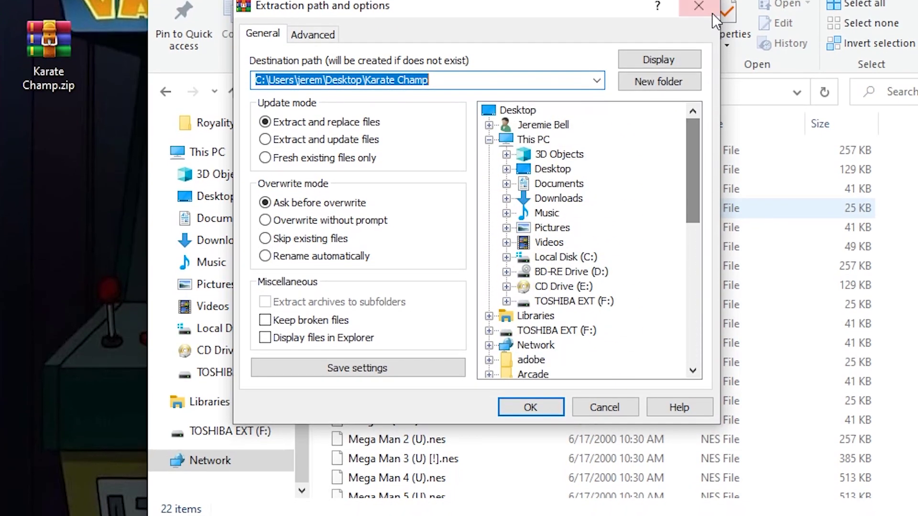
pyautogui.click(712, 13)
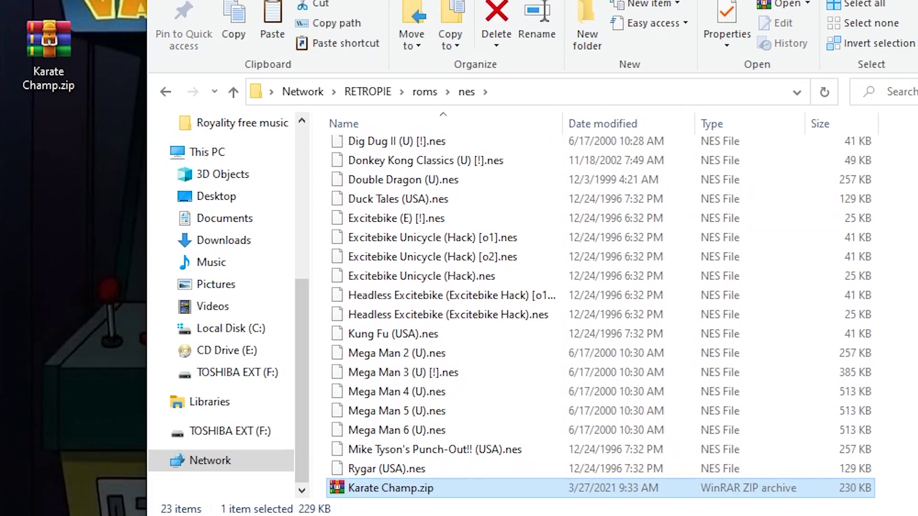
pyautogui.rightClick(376, 490)
pyautogui.click(444, 186)
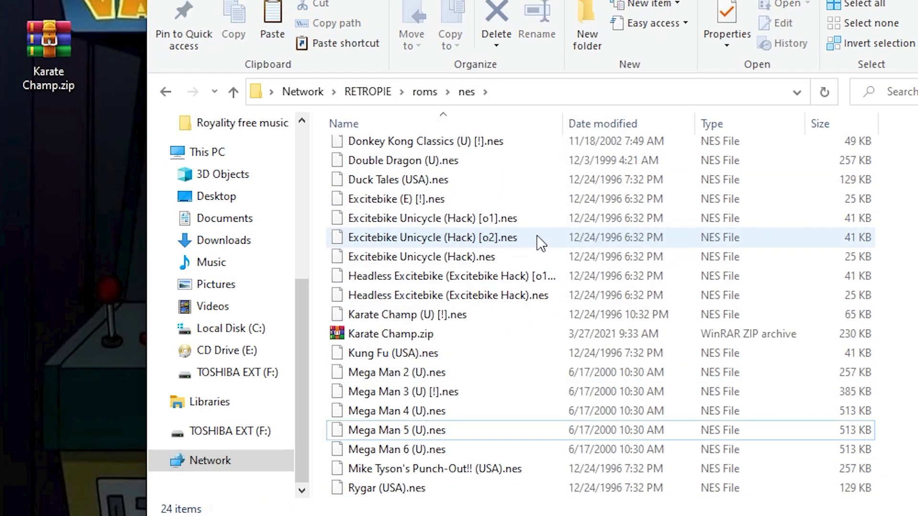
# Delete the leftover Karate Champ.zip, keeping Karate Champ (U) [!].nes in nes.
pyautogui.click(411, 314)
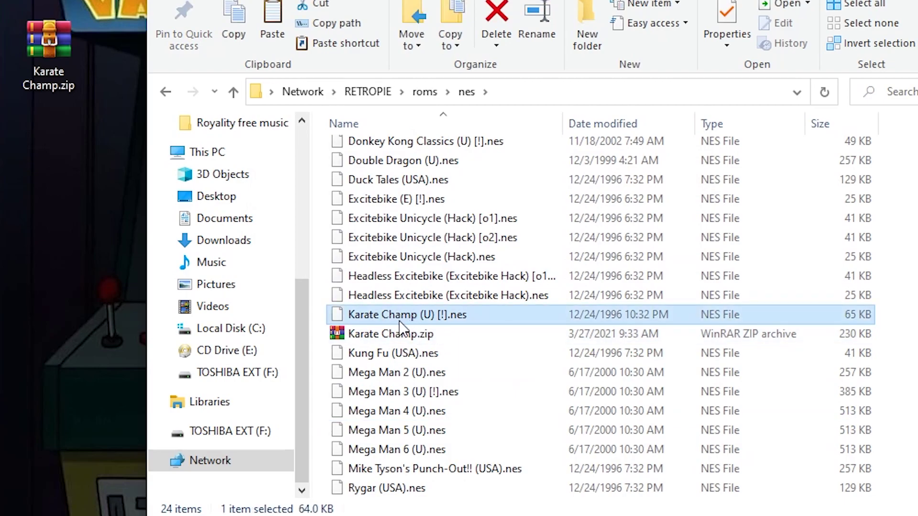
pyautogui.click(398, 335)
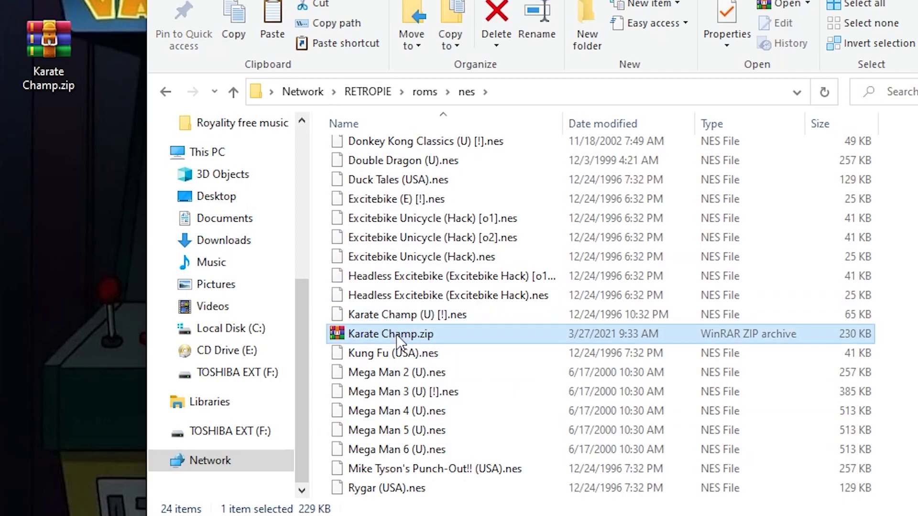
pyautogui.press('Delete')
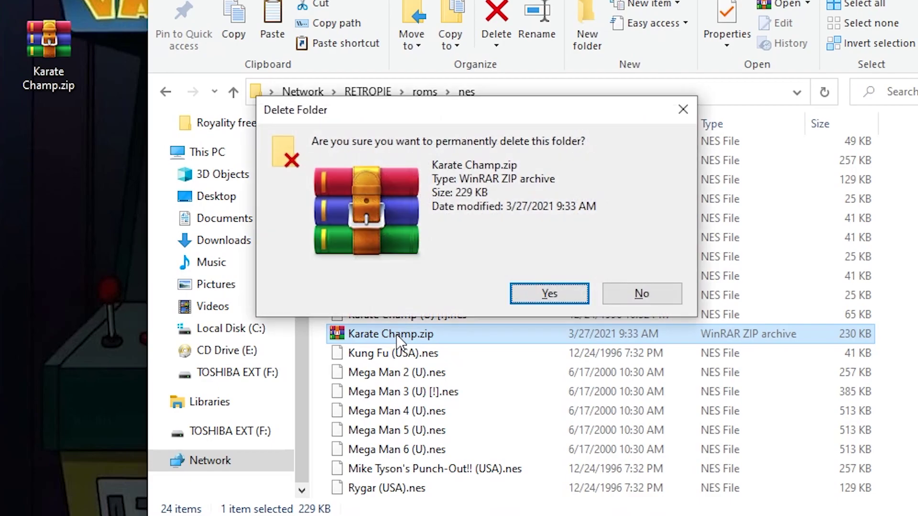
pyautogui.click(567, 290)
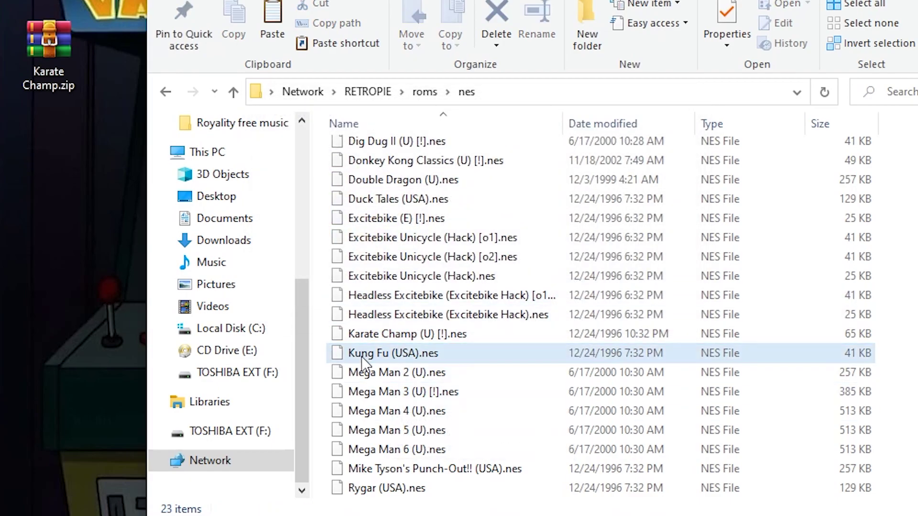
pyautogui.click(356, 337)
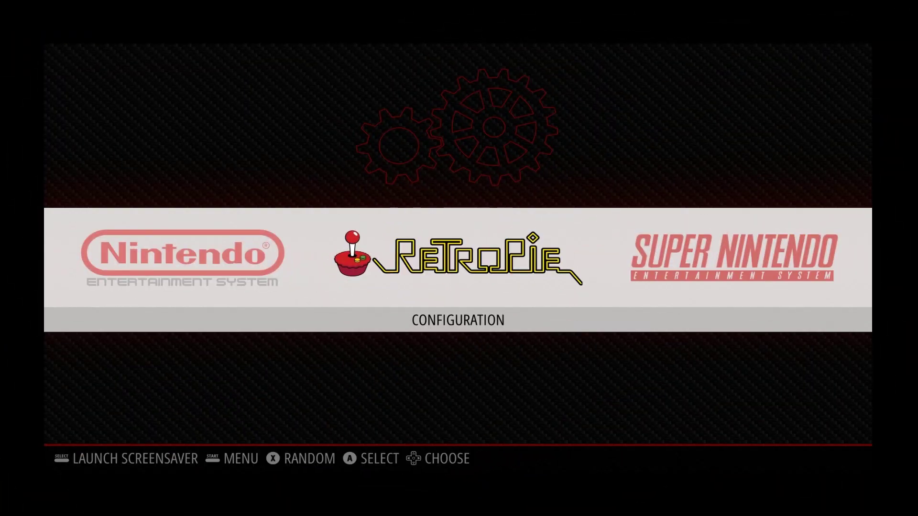
# Restart EmulationStation from the Quit menu and cycle the system carousel toward NES.
pyautogui.press('Return')
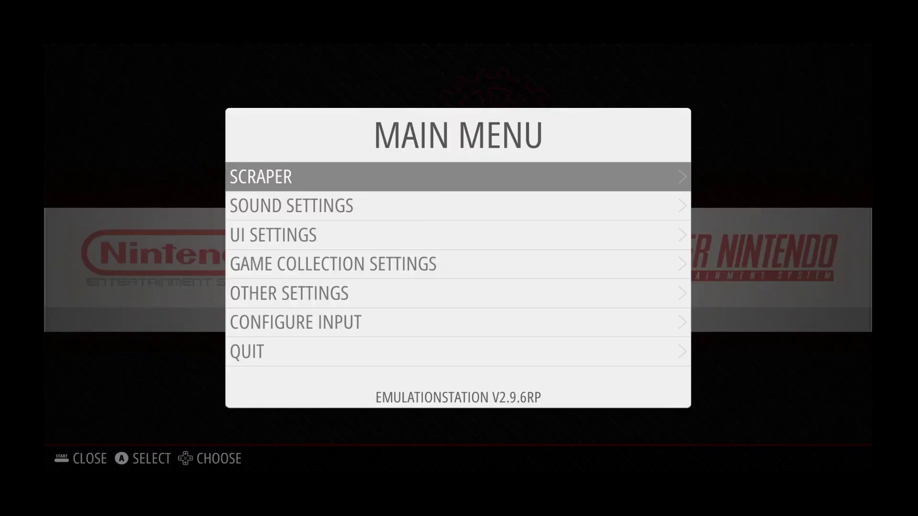
pyautogui.press('Down')
pyautogui.press('Down')
pyautogui.press('Down')
pyautogui.press('Down')
pyautogui.press('Down')
pyautogui.press('Down')
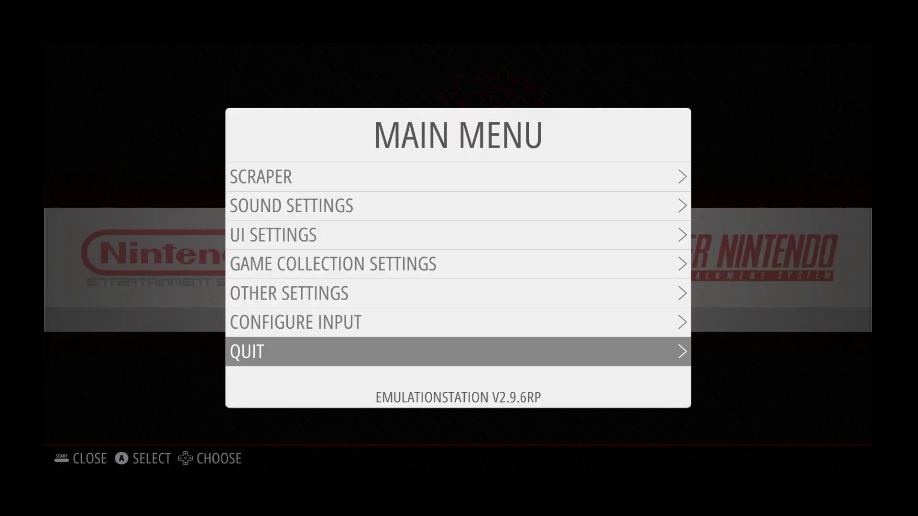
pyautogui.press('Return')
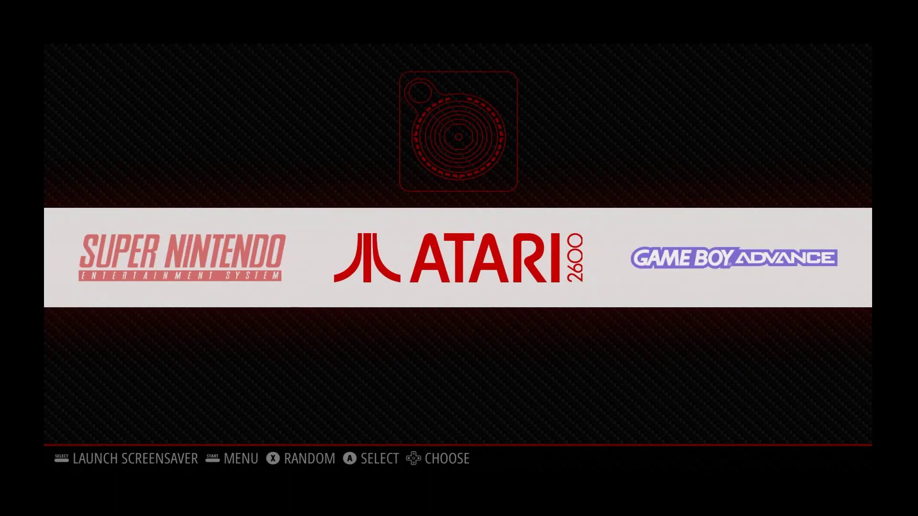
pyautogui.press('Right')
pyautogui.press('Right')
pyautogui.press('Right')
pyautogui.press('Right')
pyautogui.press('Right')
pyautogui.press('Right')
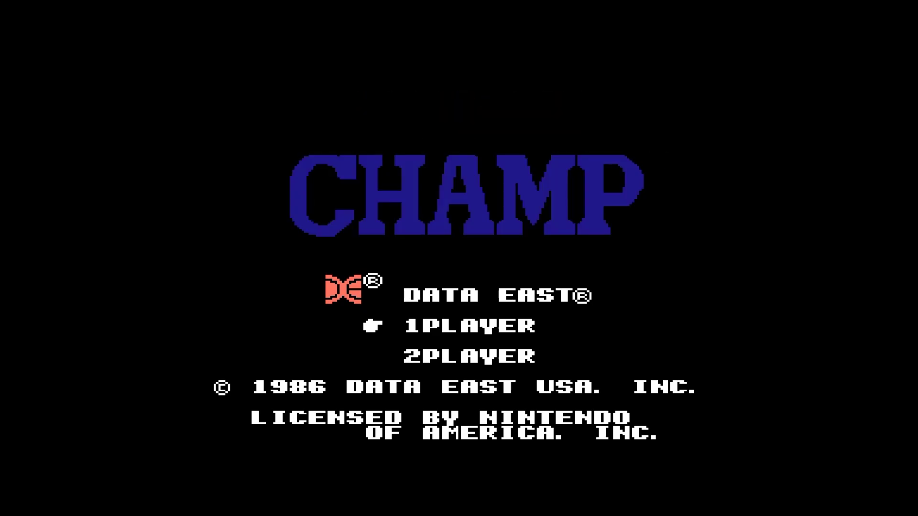
# Start a one-player Karate Champ game, then copy Karate Champ.zip into the nes folder.
pyautogui.press('Return')
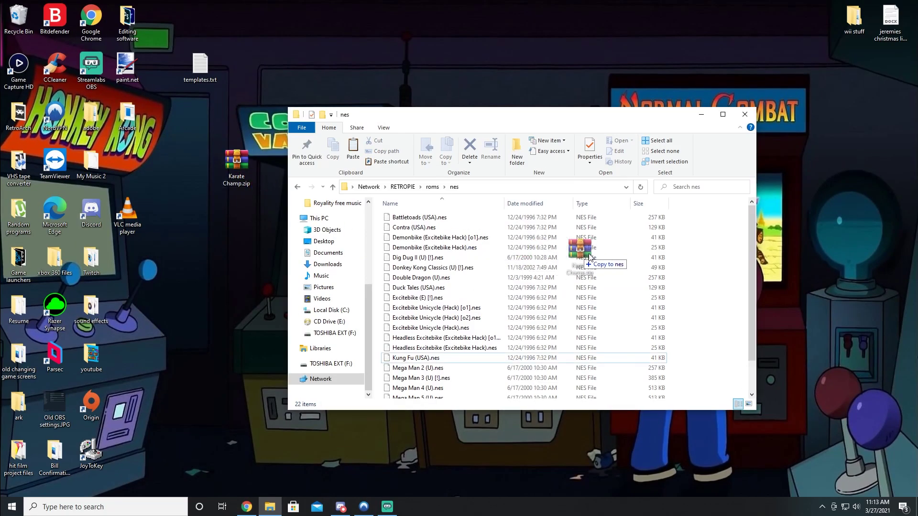
pyautogui.moveTo(588, 249); pyautogui.dragTo(711, 258)
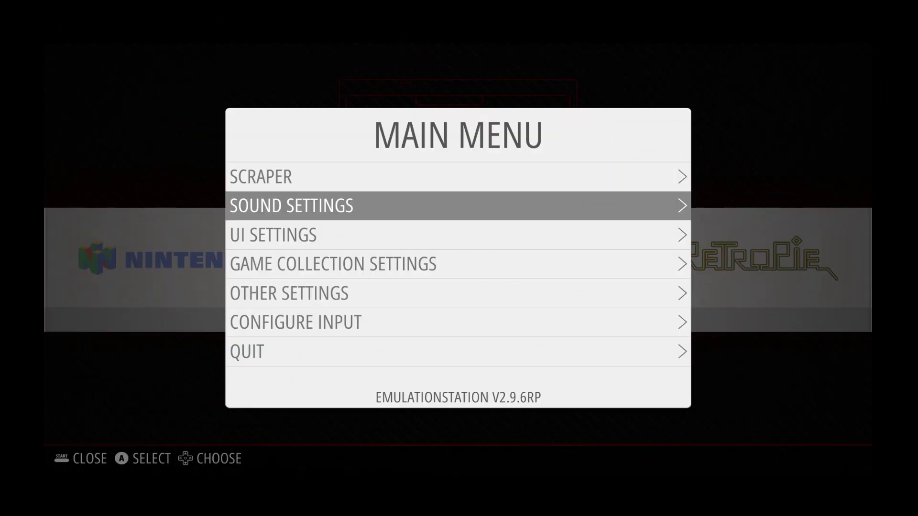
# Restart EmulationStation through the main menu's Quit options.
pyautogui.press('Down')
pyautogui.press('Down')
pyautogui.press('Down')
pyautogui.press('Down')
pyautogui.press('Down')
pyautogui.press('Return')
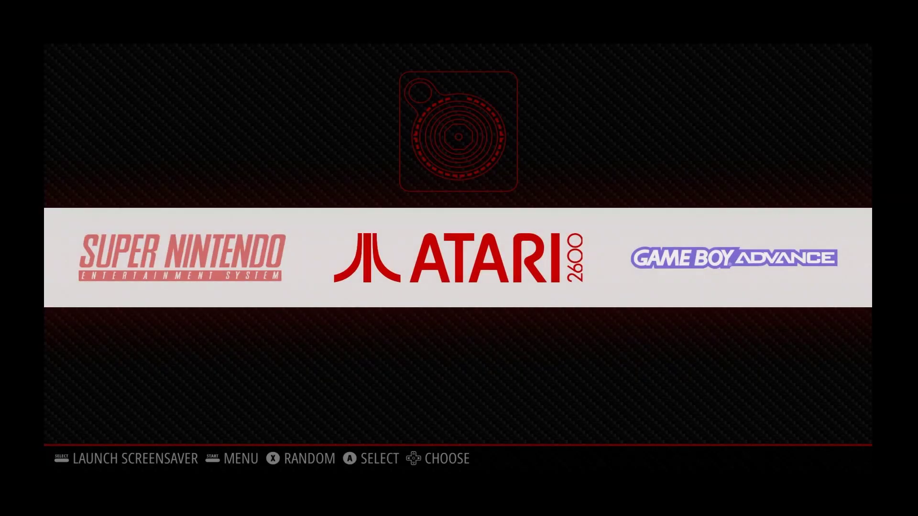
# Open the Nintendo Entertainment System game list and move down to Karate Champ.
pyautogui.press('Right')
pyautogui.press('Left')
pyautogui.press('Left')
pyautogui.press('Left')
pyautogui.press('Left')
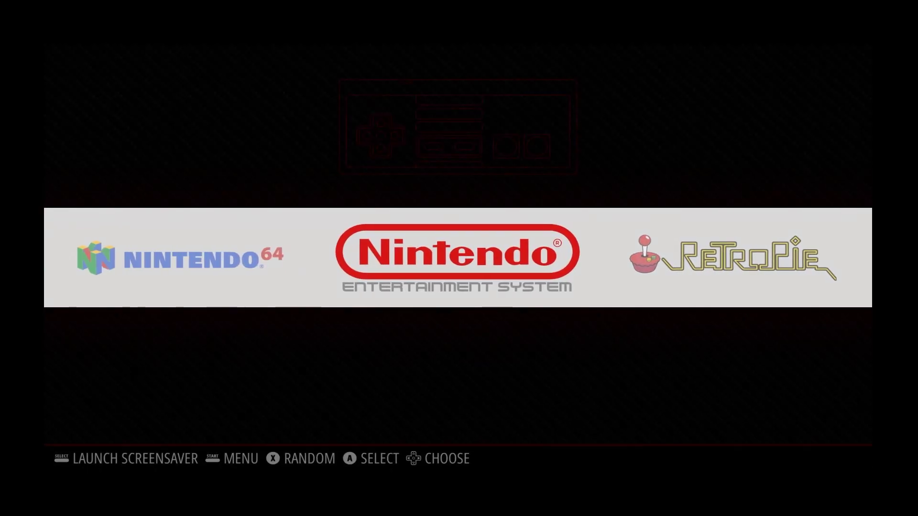
pyautogui.press('Return')
pyautogui.press('Down')
pyautogui.press('Down')
pyautogui.press('Down')
pyautogui.press('Down')
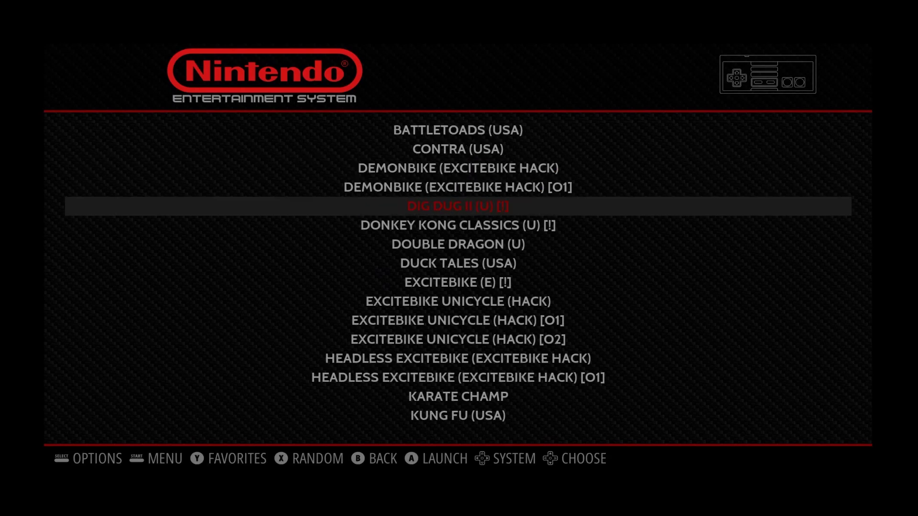
pyautogui.press('Down')
pyautogui.press('Down')
pyautogui.press('Down')
pyautogui.press('Down')
pyautogui.press('Down')
pyautogui.press('Down')
pyautogui.press('Down')
pyautogui.press('Down')
pyautogui.press('Down')
pyautogui.press('Down')
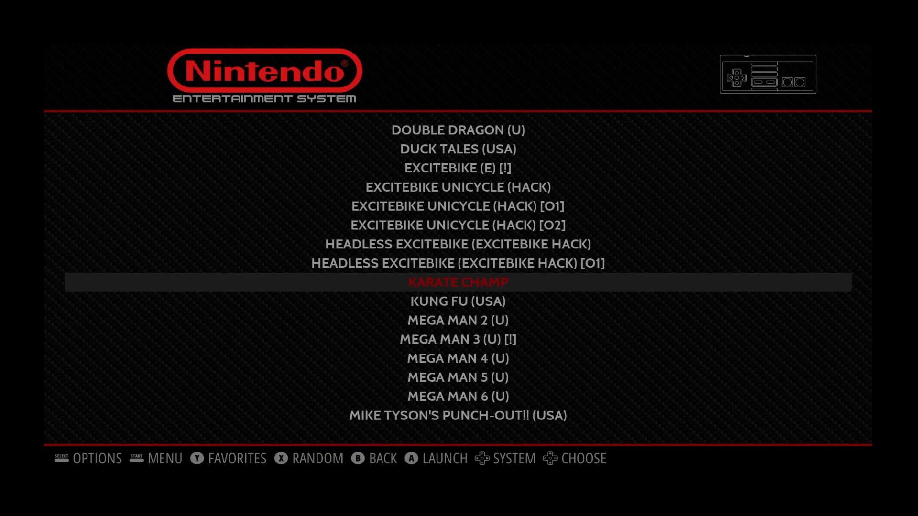